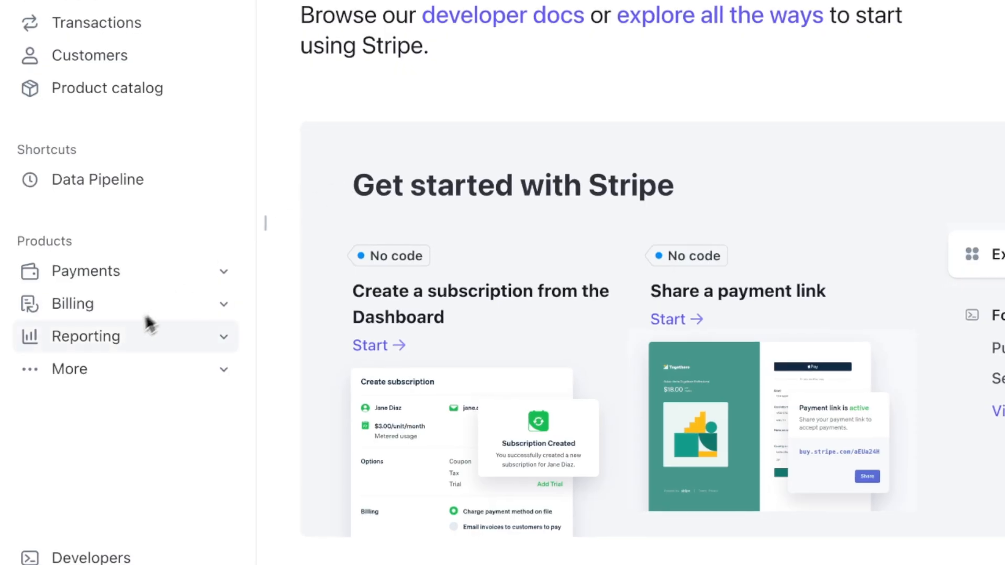
# Start a Data Pipeline free trial from Reporting > Data management, choosing Amazon Redshift as the warehouse.
pyautogui.click(127, 336)
pyautogui.scroll(-2, 134, 358)
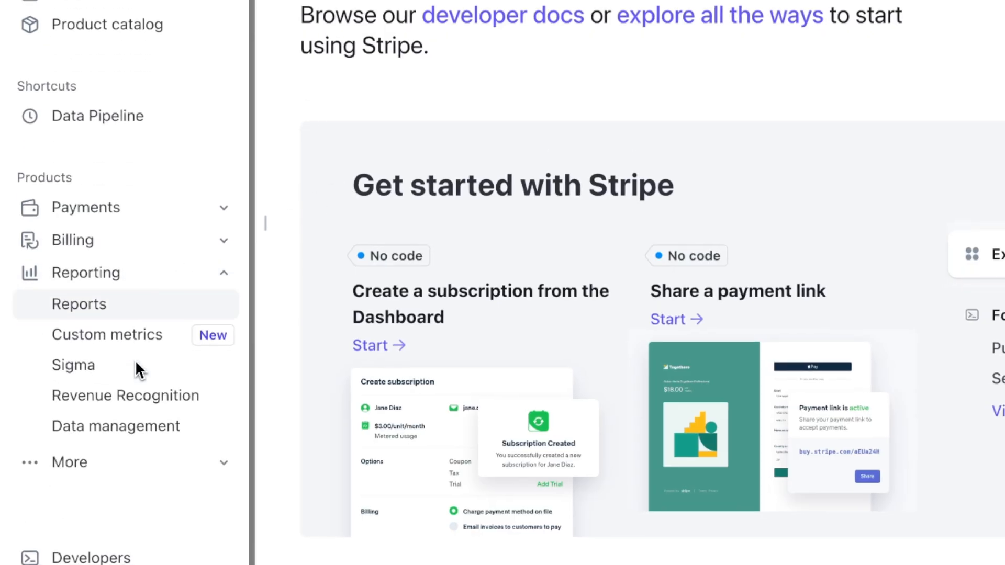
pyautogui.click(129, 425)
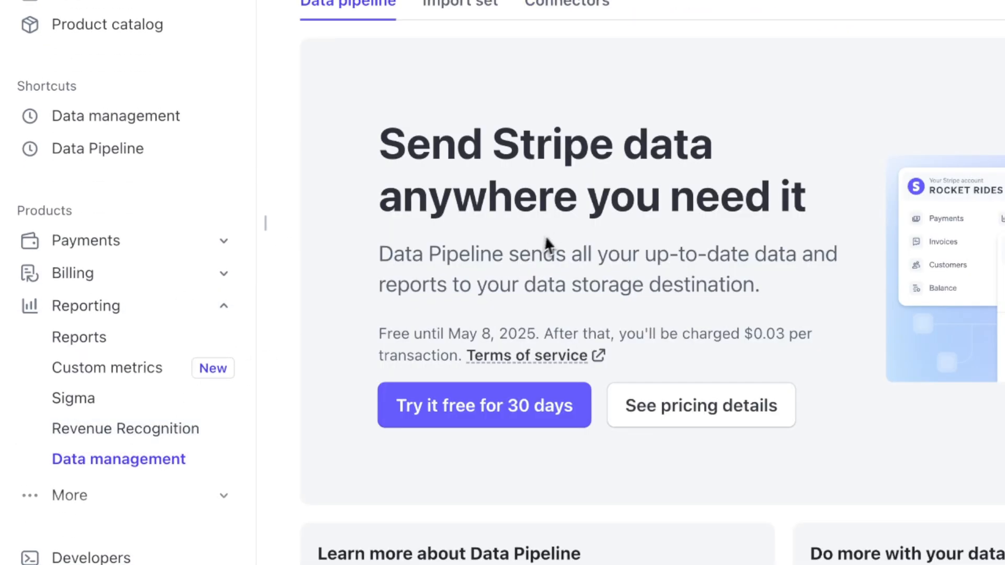
pyautogui.click(461, 411)
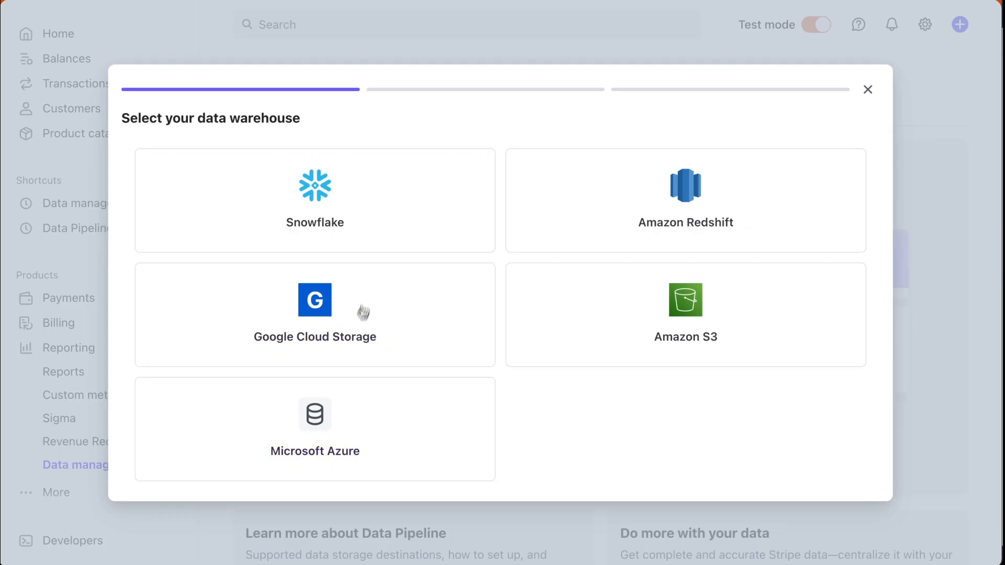
pyautogui.click(607, 215)
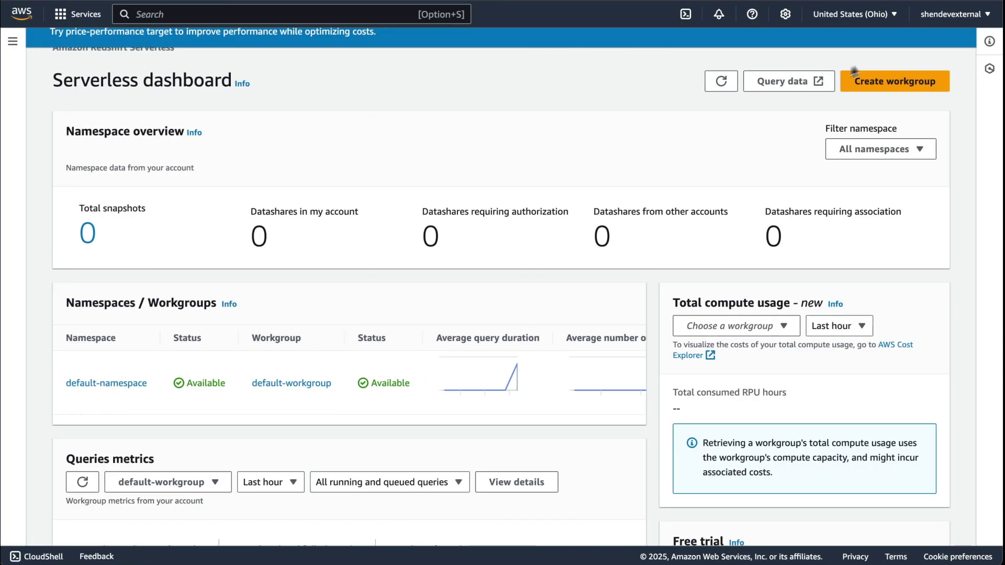
# Look up the AWS account ID and current region from the console menus.
pyautogui.click(948, 15)
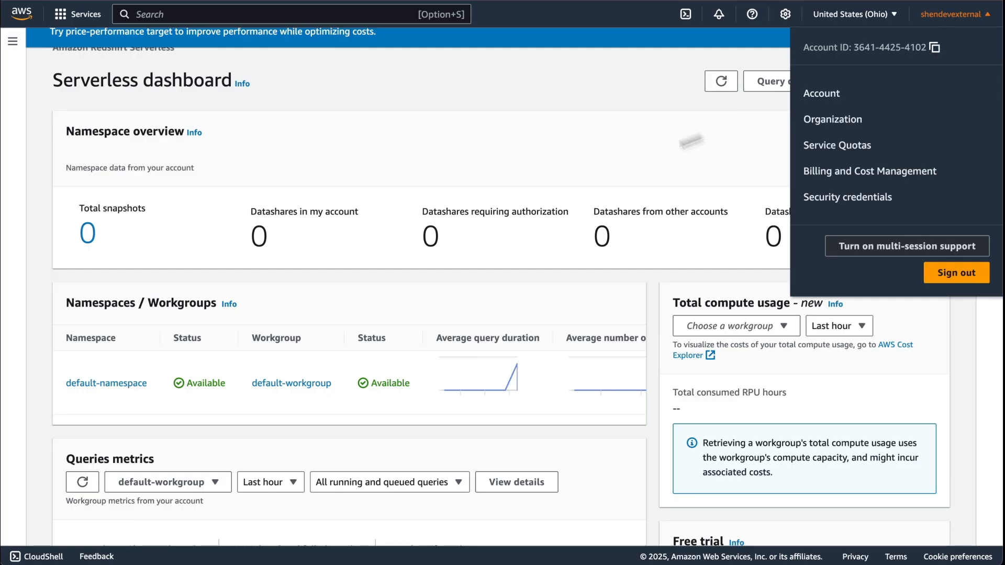
pyautogui.click(597, 153)
pyautogui.click(855, 17)
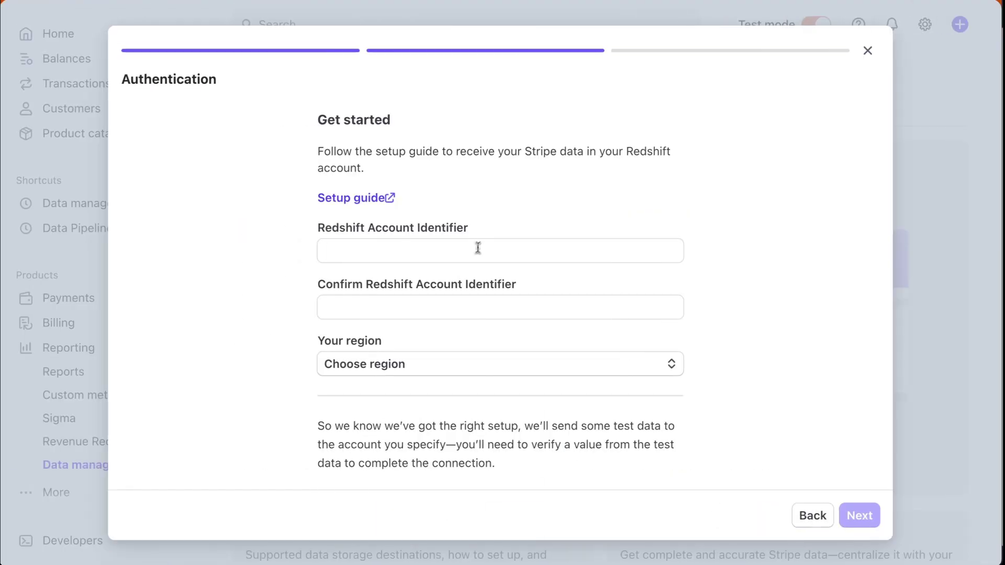
# Enter the Redshift account identifier twice, choose US East - Ohio, and continue to verification.
pyautogui.click(476, 250)
pyautogui.write('364144254102')
pyautogui.click(456, 306)
pyautogui.write('364144254102')
pyautogui.click(455, 365)
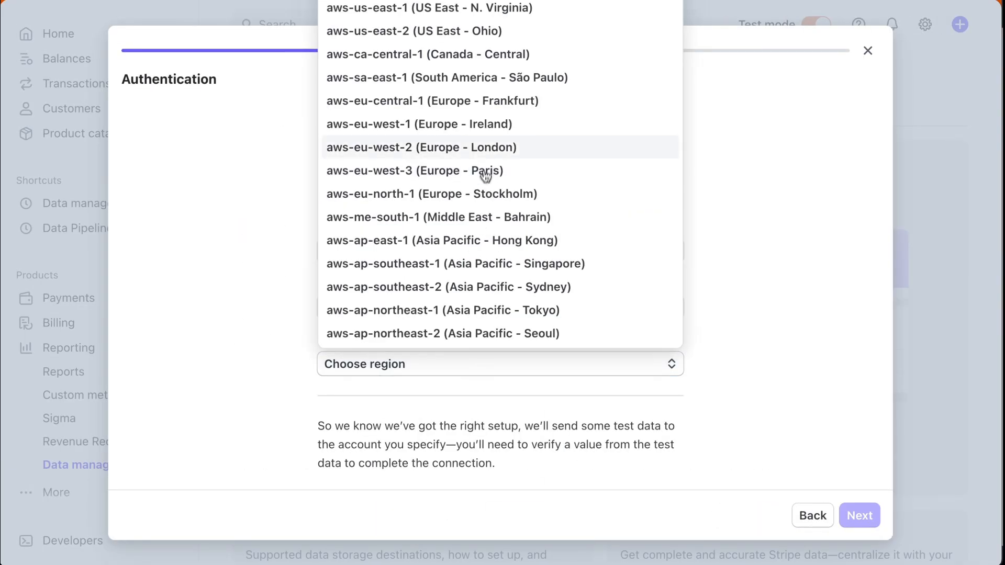
pyautogui.click(512, 34)
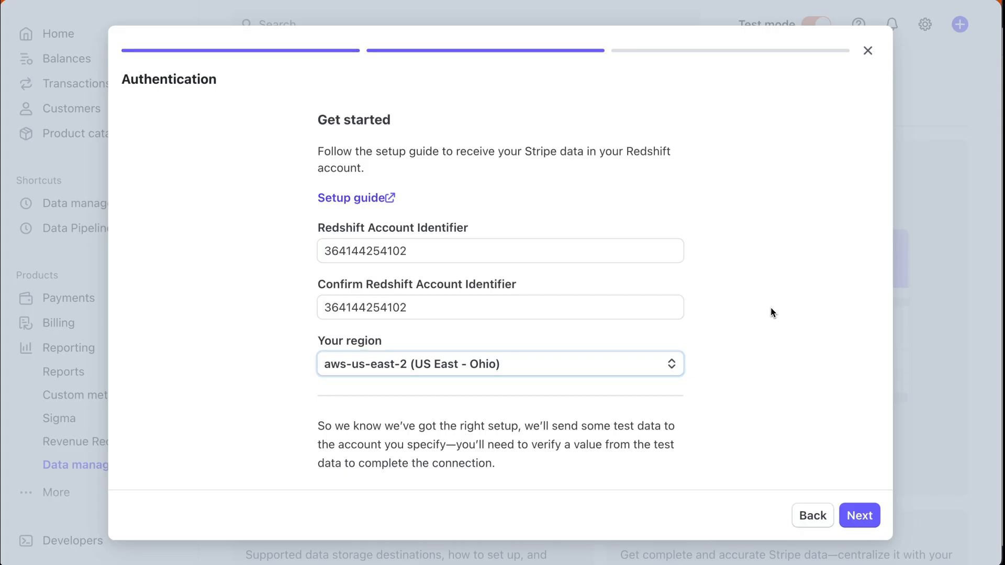
pyautogui.click(859, 516)
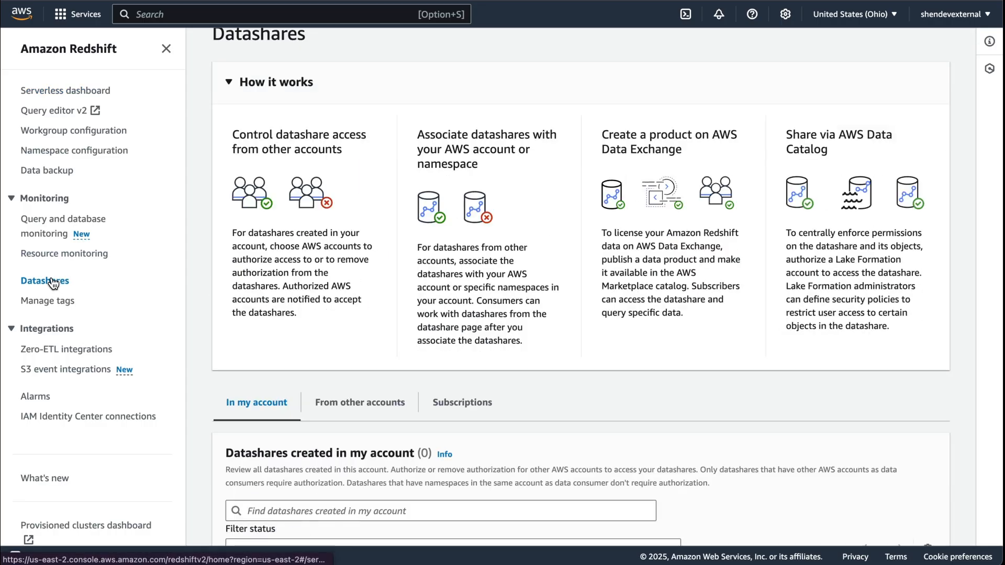
# Select the pending Stripe datashare under From other accounts and begin associating it.
pyautogui.click(361, 404)
pyautogui.scroll(-1, 414, 346)
pyautogui.scroll(-2, 414, 347)
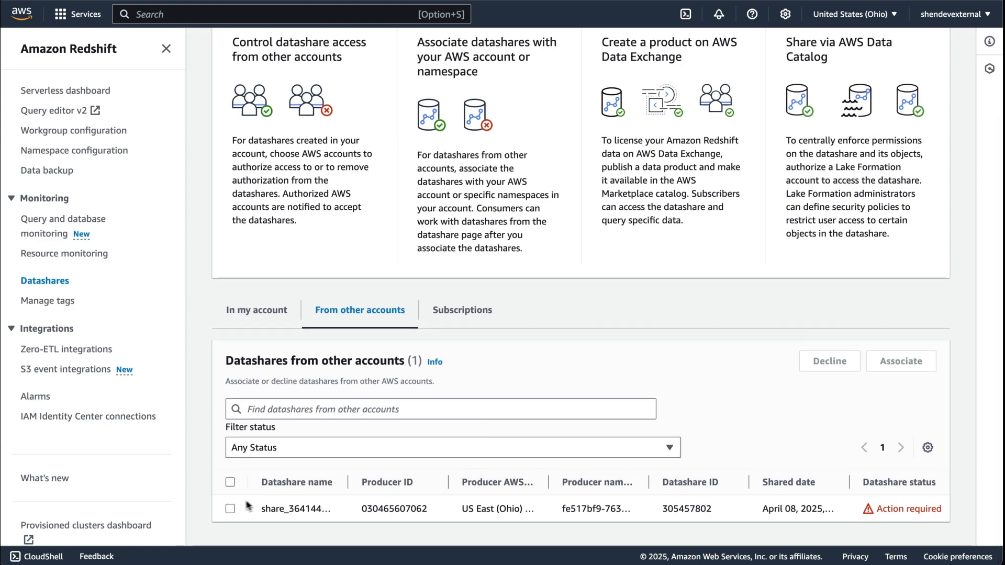
pyautogui.click(230, 509)
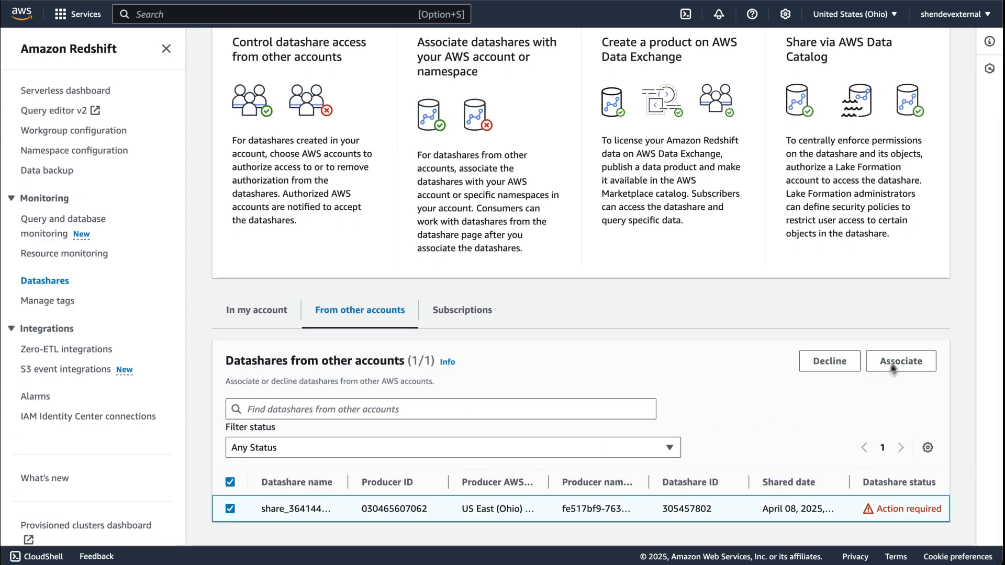
pyautogui.click(908, 362)
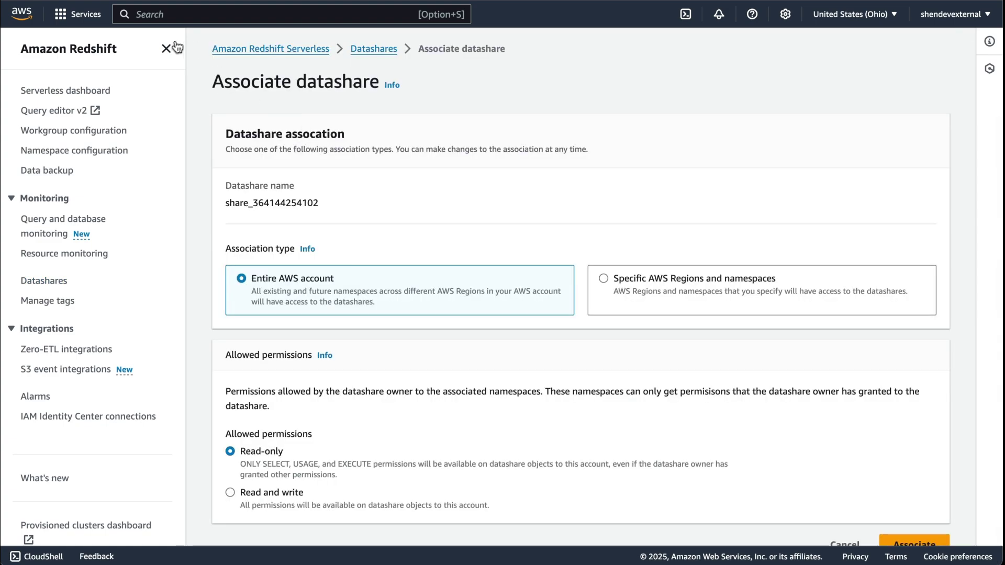
pyautogui.click(166, 49)
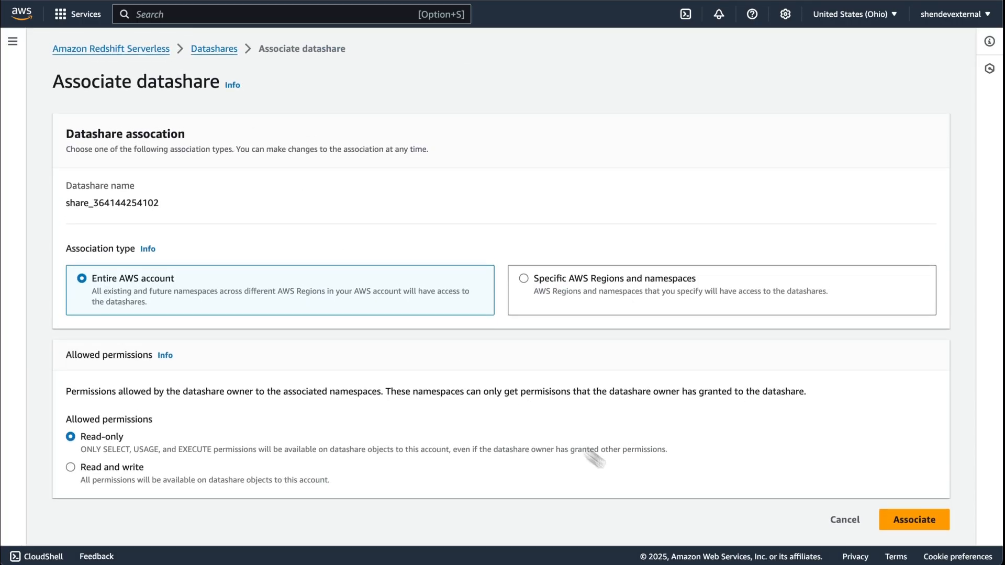
# Associate the datashare with the entire account and create database sdpdemo in default-namespace from it.
pyautogui.click(914, 524)
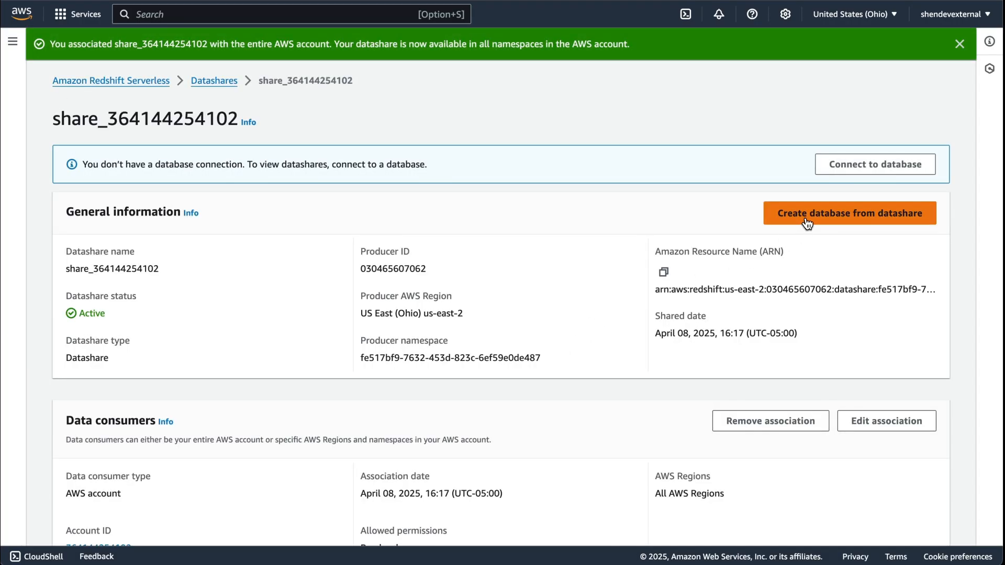
pyautogui.click(802, 219)
pyautogui.click(440, 334)
pyautogui.click(406, 354)
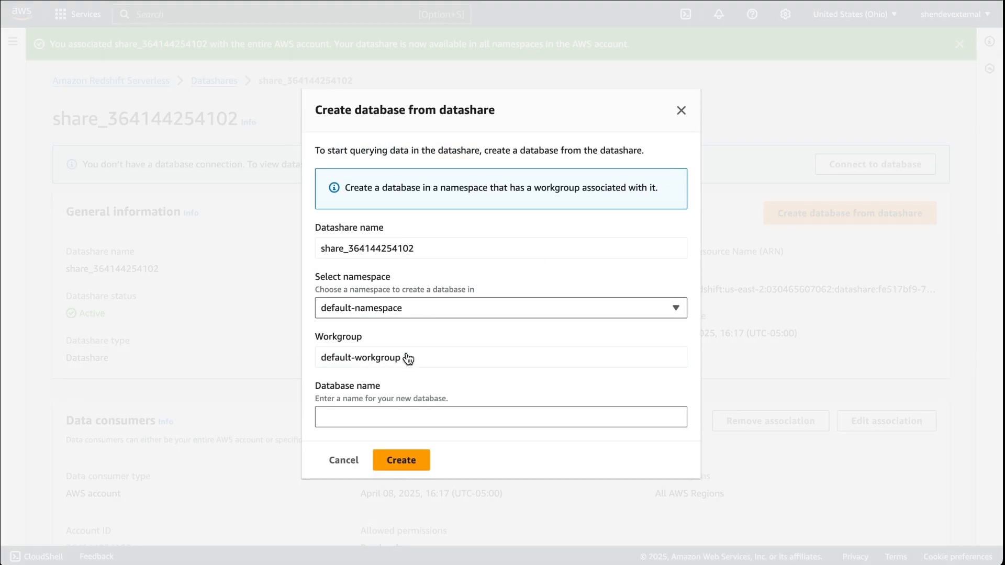
pyautogui.click(440, 416)
pyautogui.write('sdpdemo')
pyautogui.click(400, 461)
pyautogui.click(56, 115)
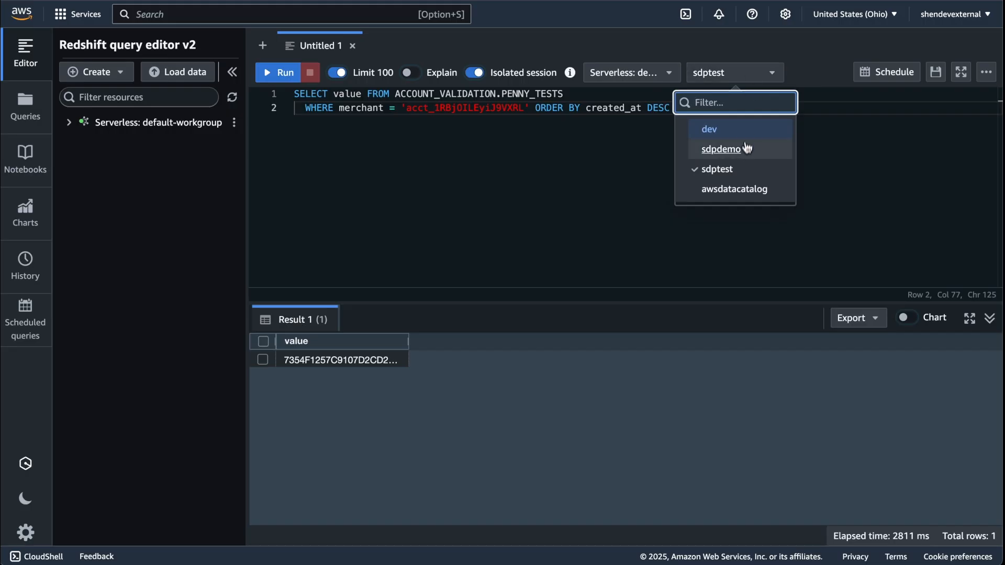
# Run the verification query against sdpdemo and copy the returned value.
pyautogui.click(721, 149)
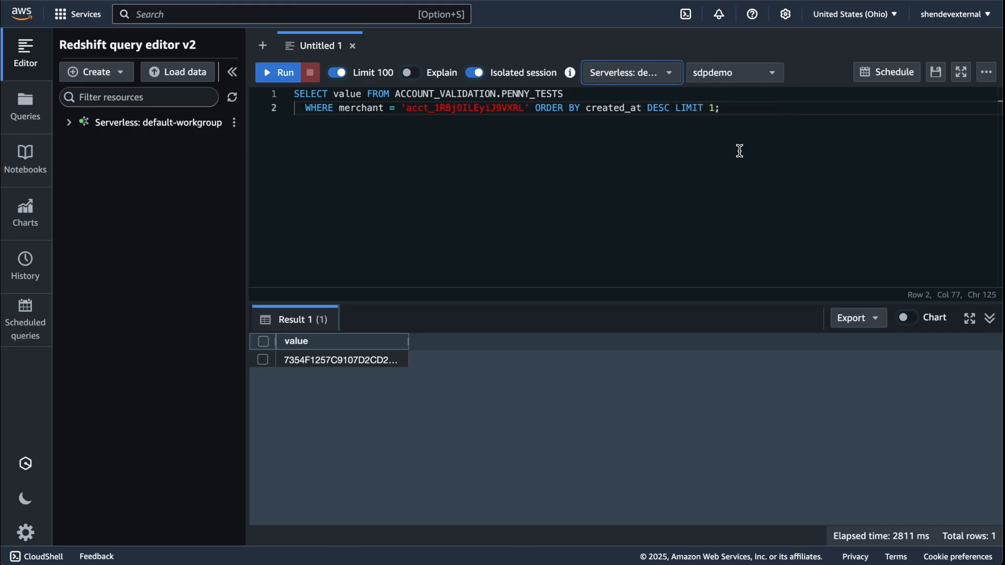
pyautogui.click(739, 130)
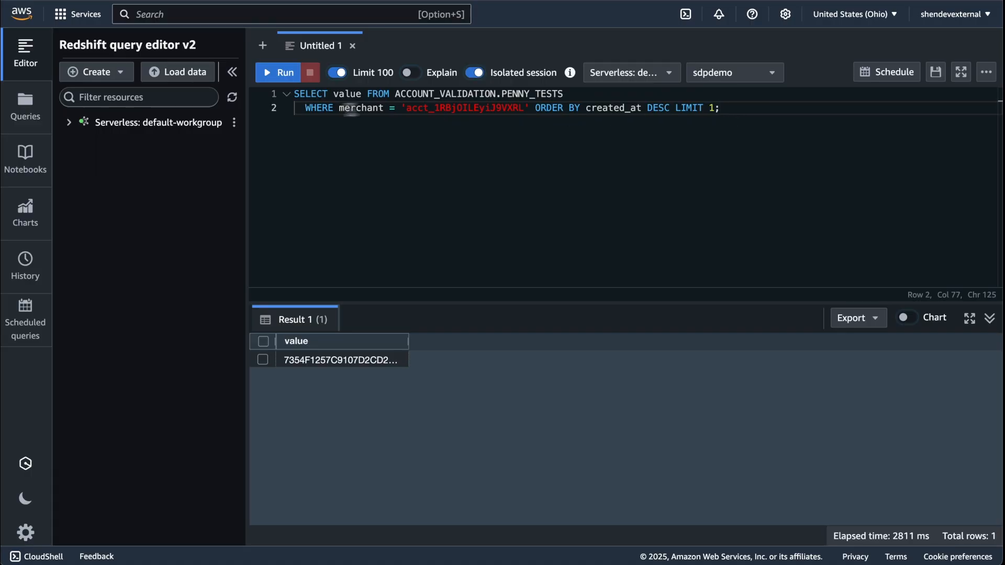
pyautogui.click(280, 73)
pyautogui.click(352, 358)
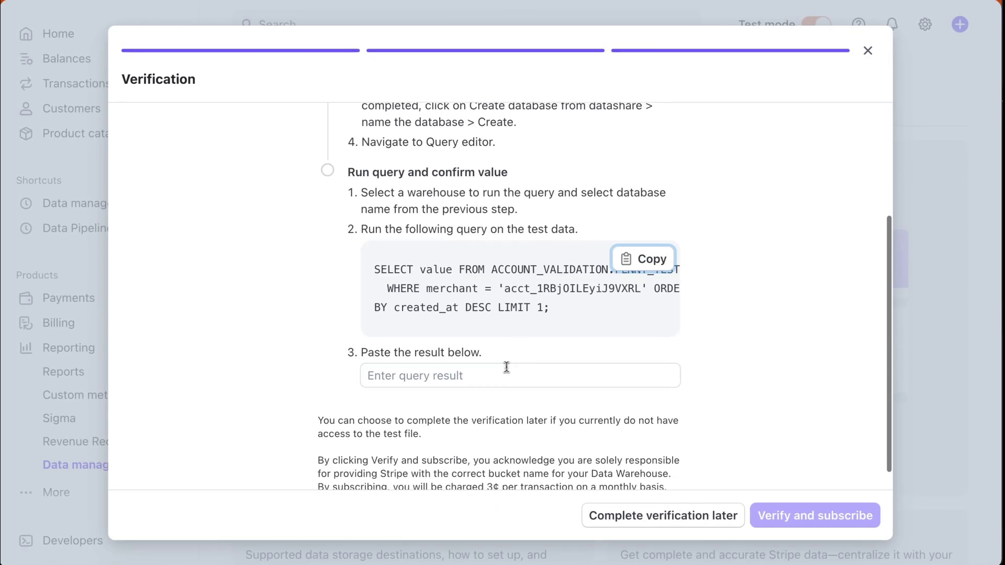
# Paste the query result into Stripe's verification field and submit Verify and subscribe.
pyautogui.hotkey('ctrl', 'v')
pyautogui.click(521, 348)
pyautogui.scroll(-1, 534, 361)
pyautogui.click(806, 512)
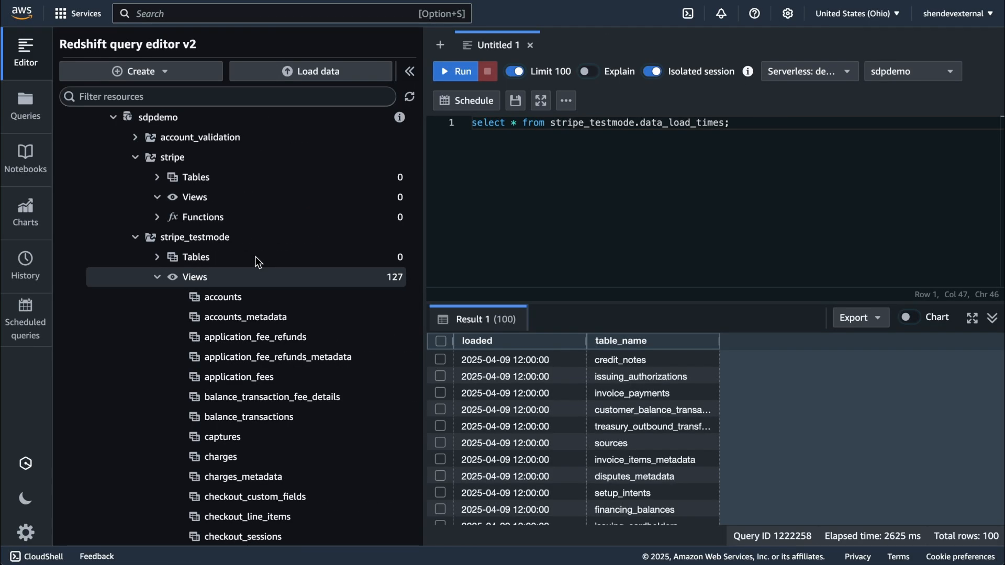
pyautogui.scroll(-1, 260, 277)
pyautogui.scroll(-2, 260, 279)
pyautogui.scroll(-2, 261, 278)
pyautogui.scroll(-3, 261, 278)
pyautogui.scroll(-2, 261, 278)
pyautogui.scroll(-2, 261, 278)
pyautogui.scroll(-2, 261, 279)
pyautogui.scroll(-3, 261, 279)
pyautogui.scroll(-3, 261, 278)
pyautogui.scroll(-3, 261, 278)
pyautogui.scroll(-1, 261, 279)
pyautogui.scroll(-1, 261, 278)
pyautogui.scroll(-1, 261, 279)
pyautogui.scroll(-2, 260, 278)
pyautogui.scroll(-2, 261, 279)
pyautogui.scroll(-3, 261, 278)
pyautogui.scroll(-1, 262, 284)
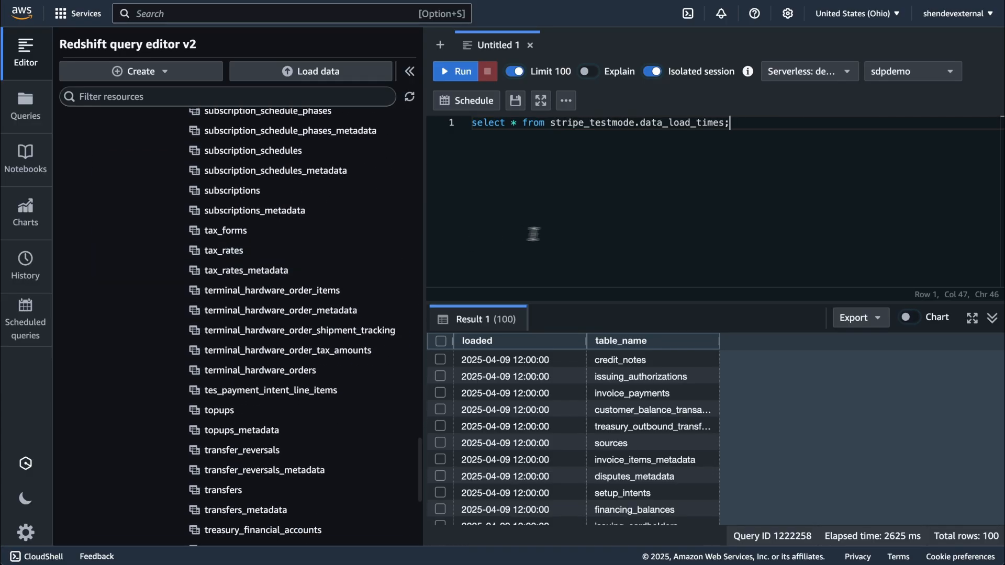
pyautogui.doubleClick(663, 122)
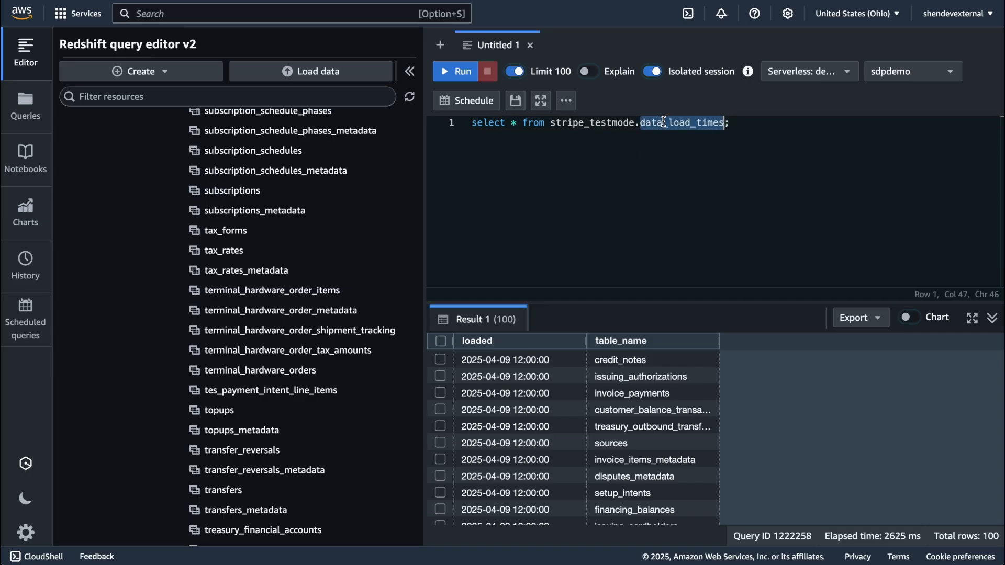